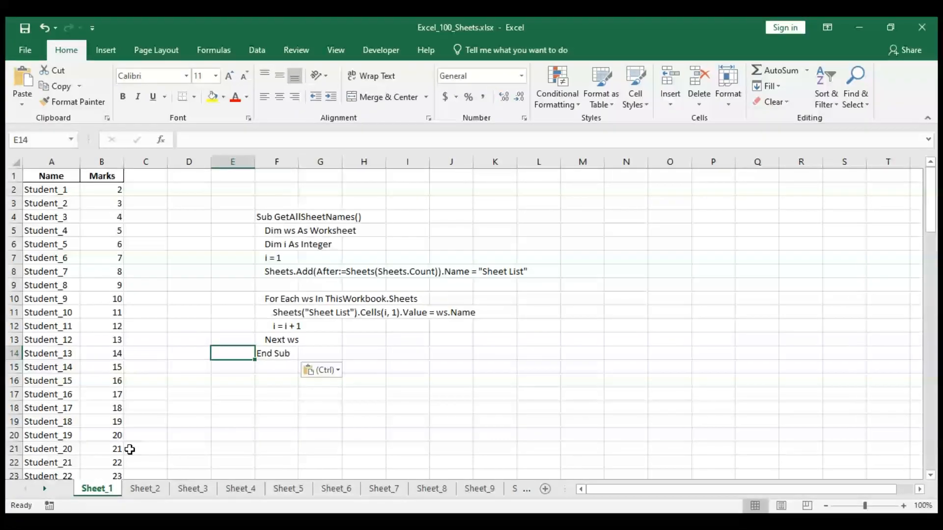
Examine the Name and Marks columns on Sheet_1 and check the same layout on Sheet_2 through Sheet_5
click(55, 160)
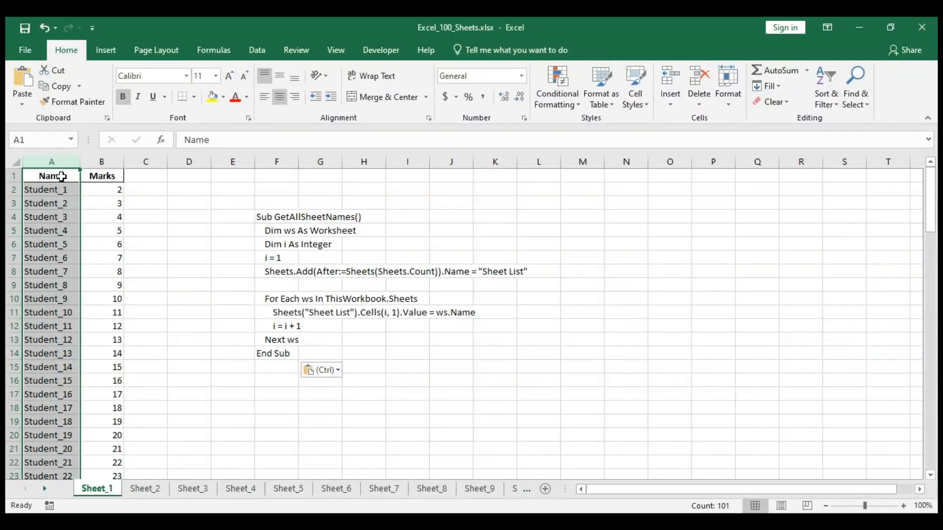
shift+click(111, 164)
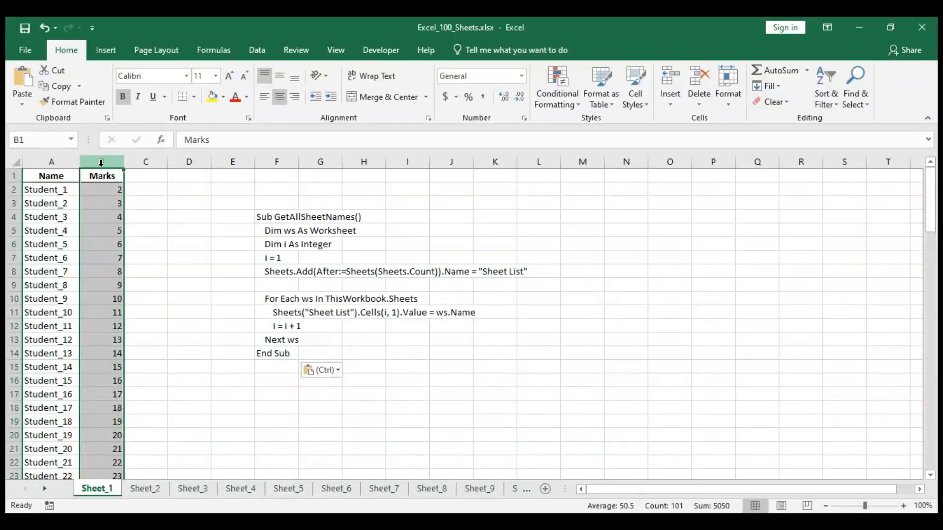
drag(55, 164, 69, 164)
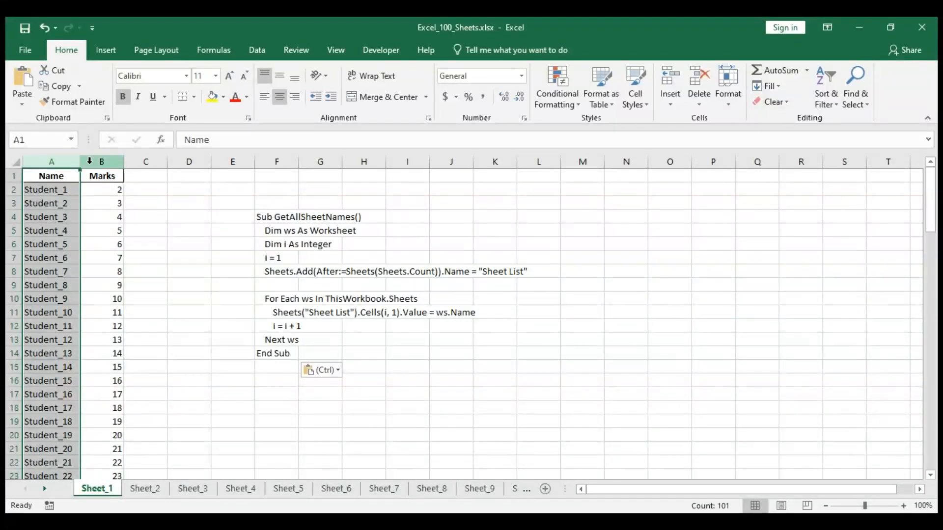
click(94, 162)
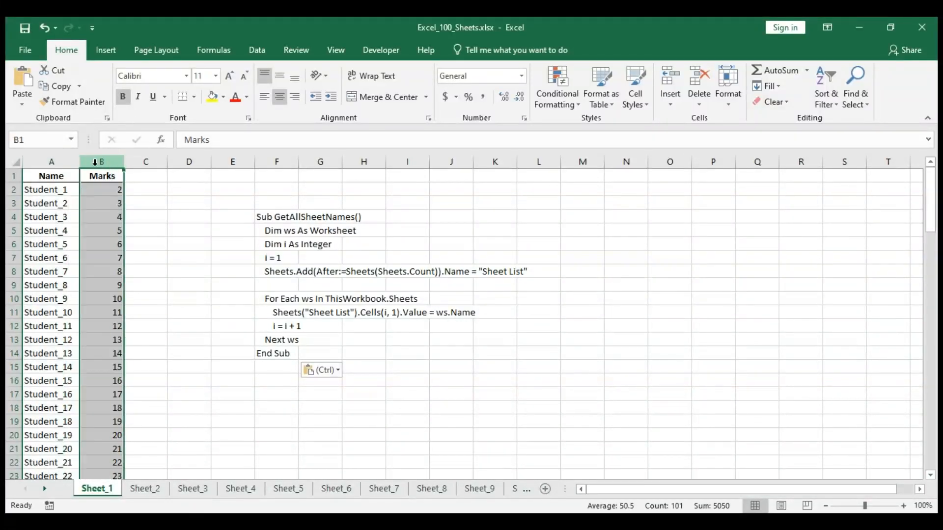
click(153, 491)
click(110, 490)
click(145, 490)
click(192, 491)
click(245, 492)
click(292, 492)
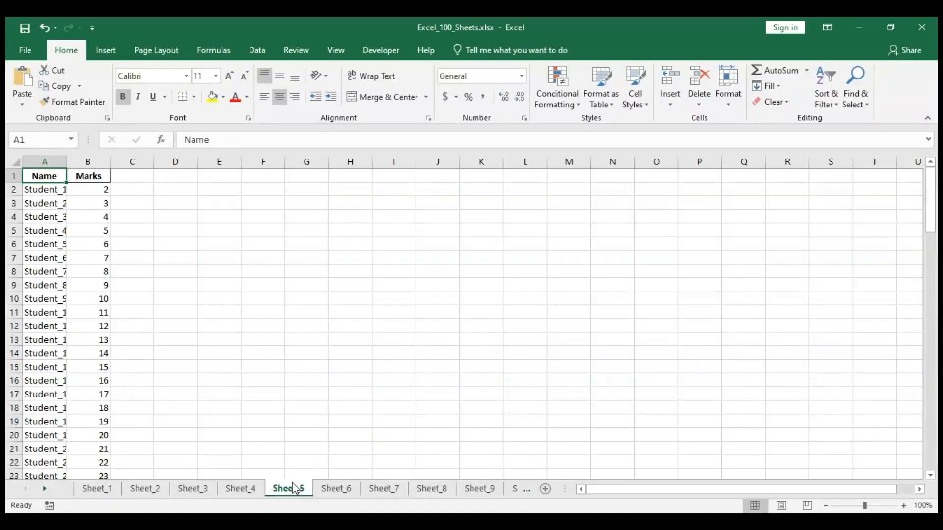
click(140, 491)
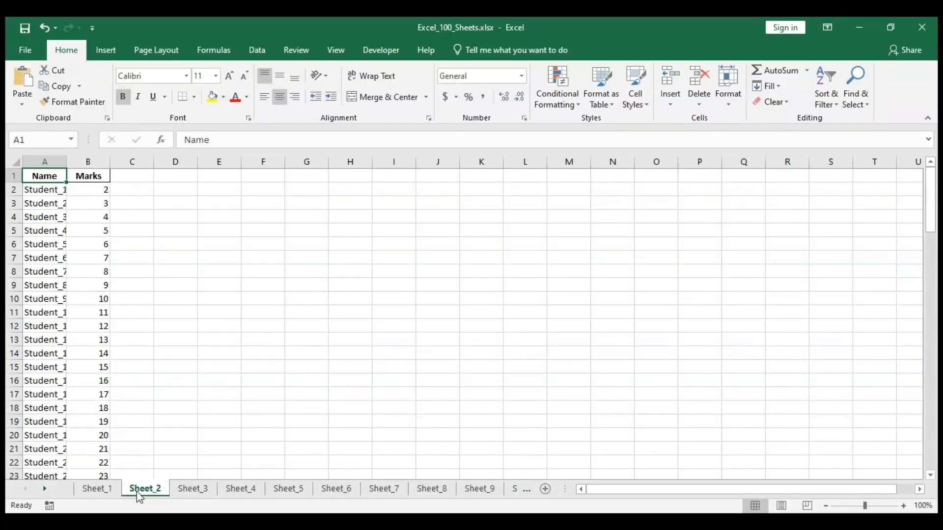
click(111, 492)
click(101, 162)
Auto-fit column F on Sheet_1 to the width of the GetAllSheetNames macro code in F4:F14
drag(274, 216, 282, 341)
click(282, 313)
drag(267, 217, 273, 358)
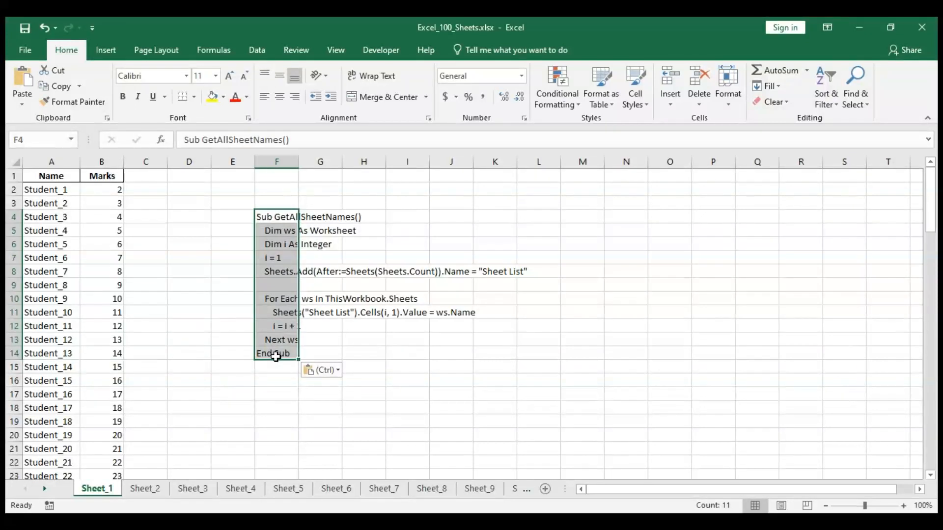
click(293, 271)
drag(282, 216, 297, 359)
click(287, 312)
drag(282, 217, 282, 353)
double_click(298, 162)
Read through the GetAllSheetNames macro line by line, from its declarations in F4:F8 through the For Each loop to End Sub
click(319, 258)
click(324, 203)
click(324, 217)
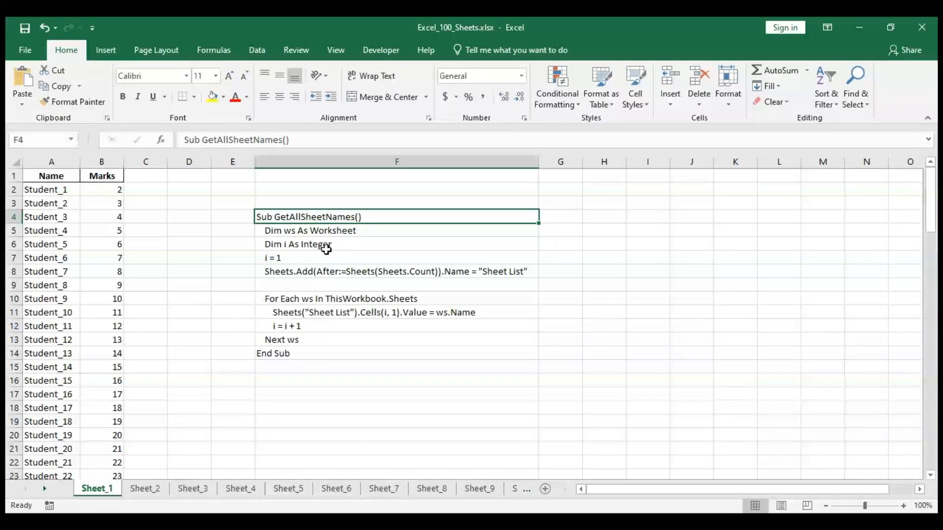
click(332, 233)
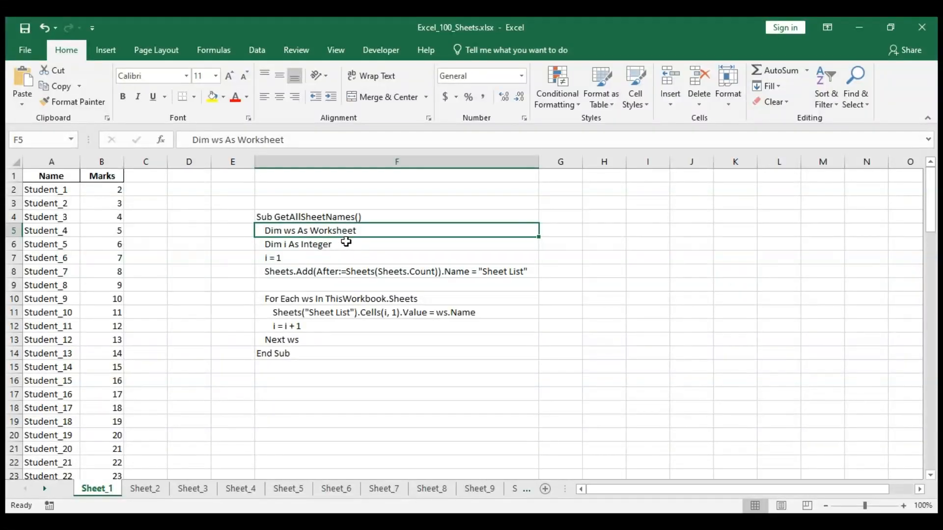
click(311, 248)
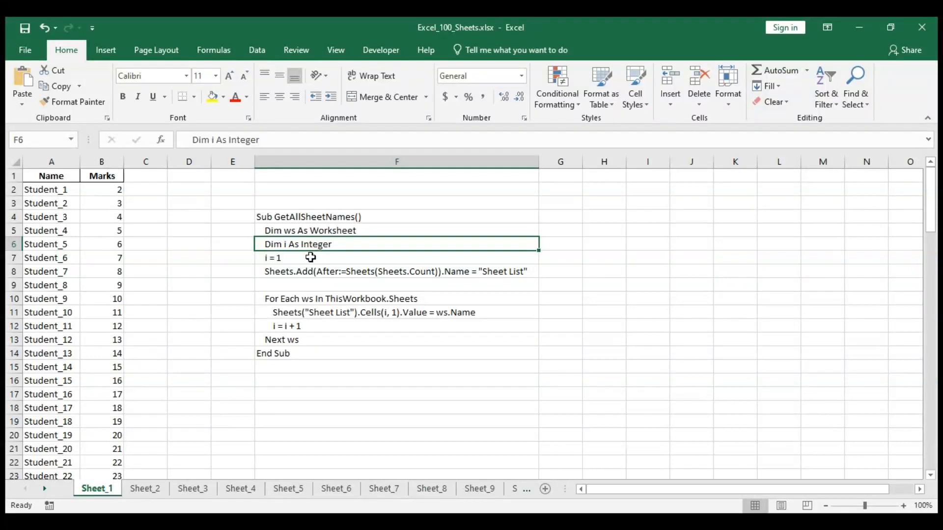
click(328, 267)
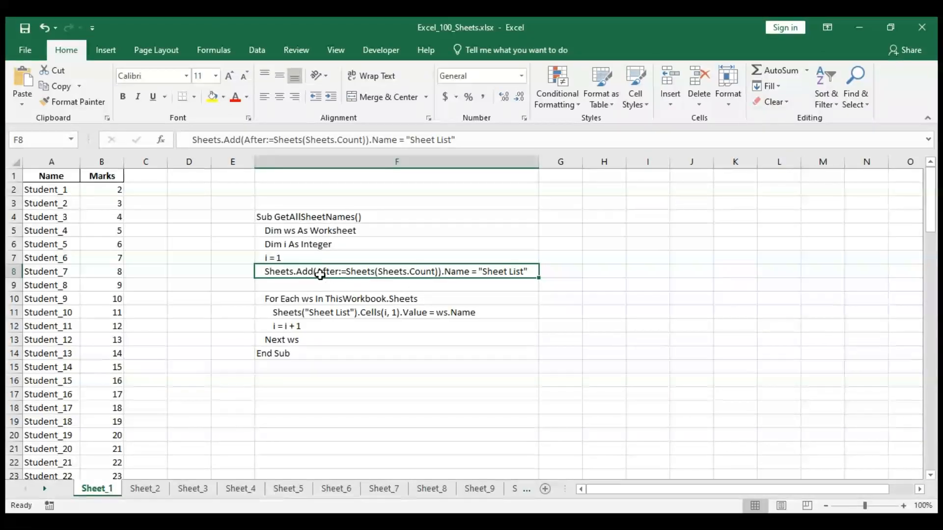
key(Up)
key(Down)
key(Down)
key(Down)
key(Down)
key(Down)
key(Down)
key(Up)
key(Up)
key(Up)
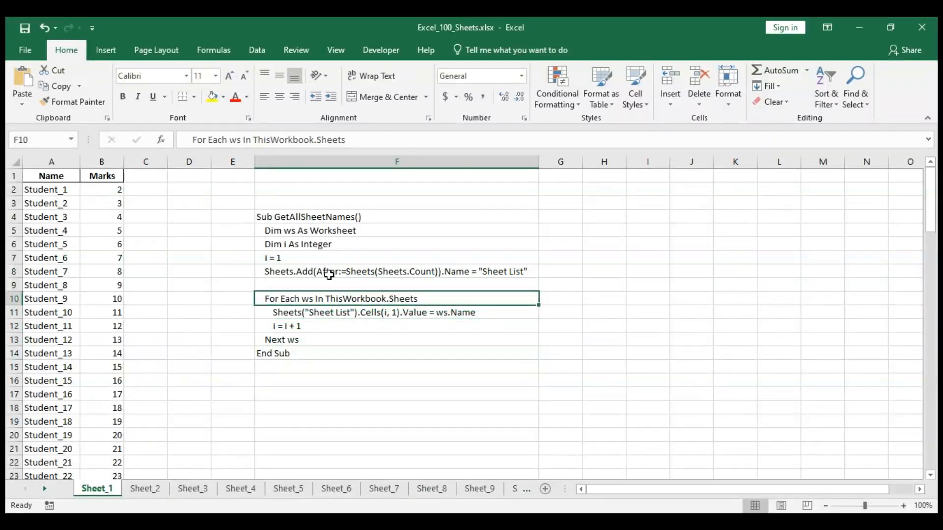
key(Down)
key(Up)
key(Down)
key(Down)
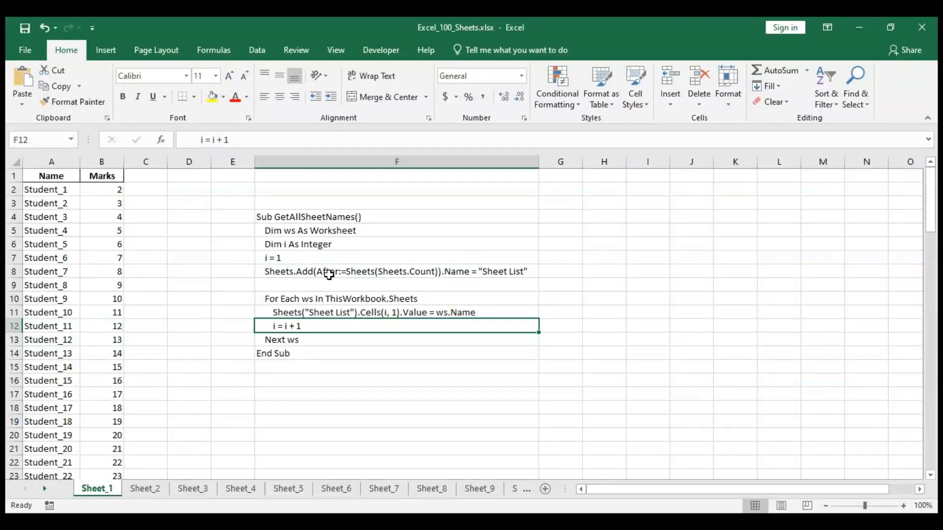
key(Up)
key(Down)
key(Down)
key(Up)
key(Up)
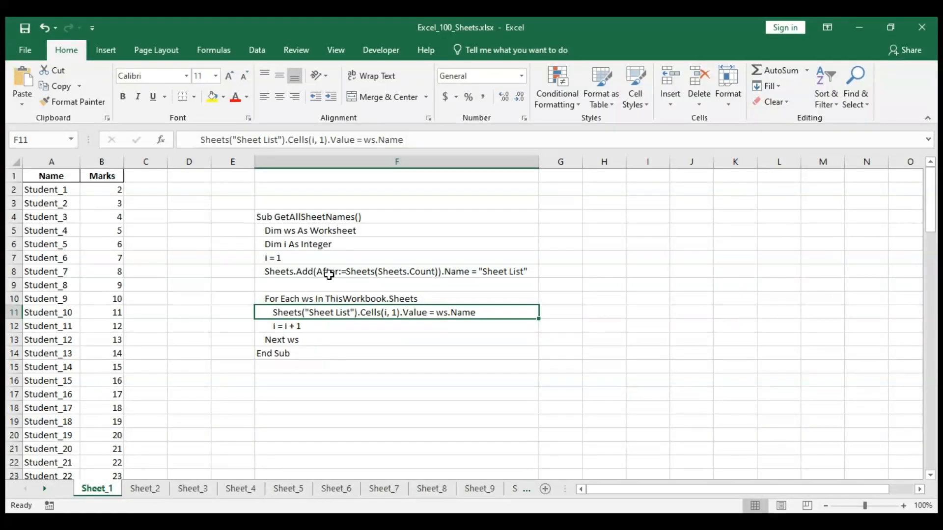
key(Down)
key(Down)
key(Down)
key(Up)
key(Up)
key(Up)
key(Up)
key(Up)
key(Up)
key(Up)
key(Up)
key(Up)
key(Up)
key(Down)
key(Down)
key(Down)
key(Down)
key(Down)
key(Down)
key(Down)
key(Down)
key(Down)
key(Down)
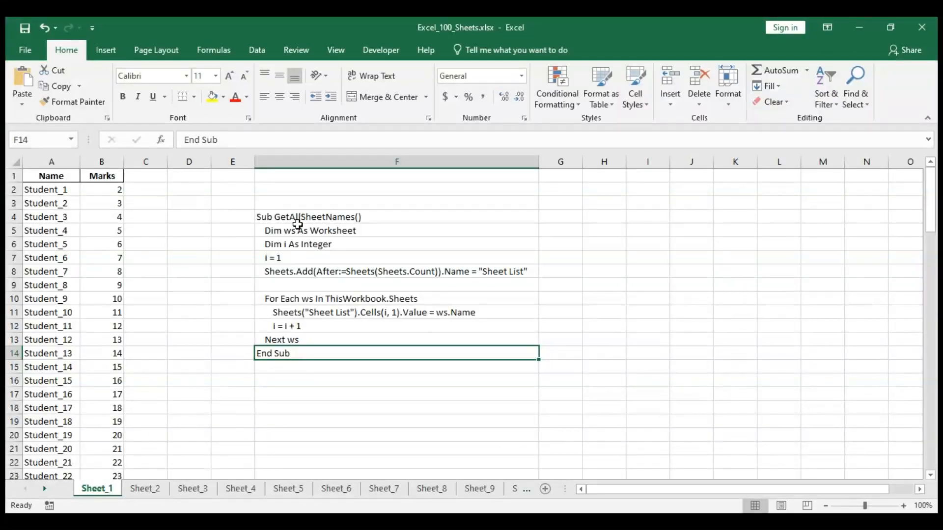
key(alt+F11)
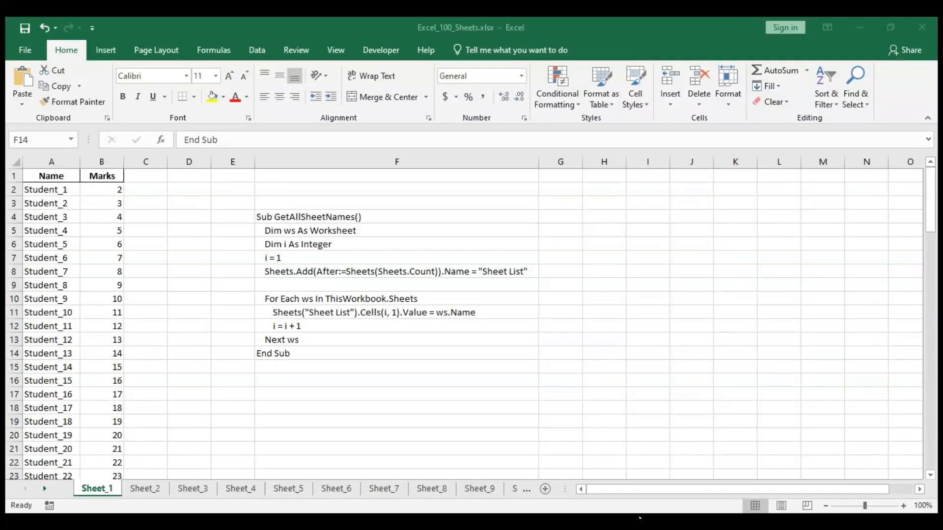
key(alt+F11)
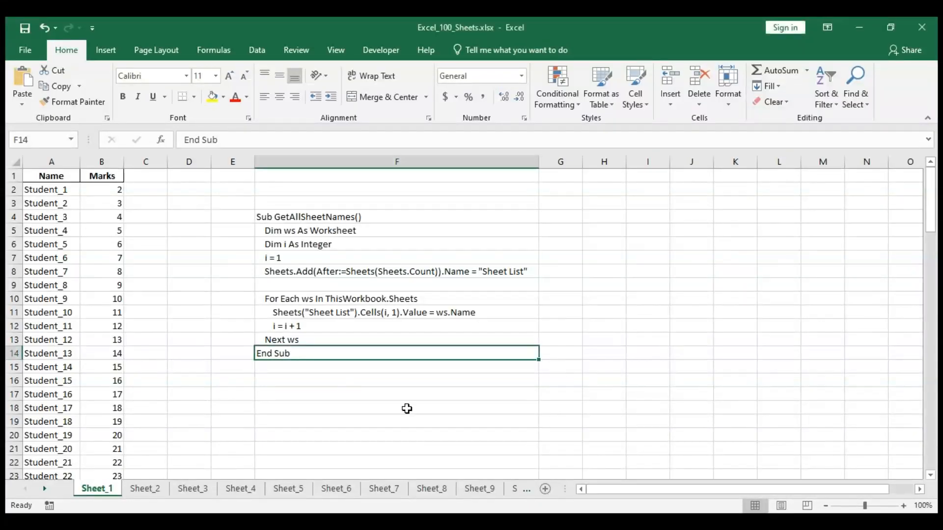
Add a new worksheet after Sheet_1 and fill B2:B16 with the series Sheet_1 to Sheet_15
click(546, 489)
click(104, 189)
text(She)
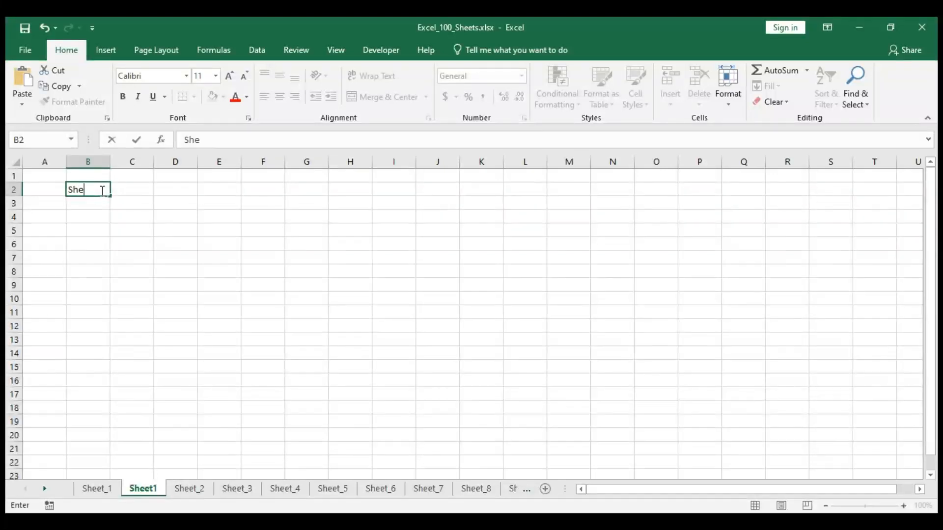
text(et_1)
key(Return)
click(101, 191)
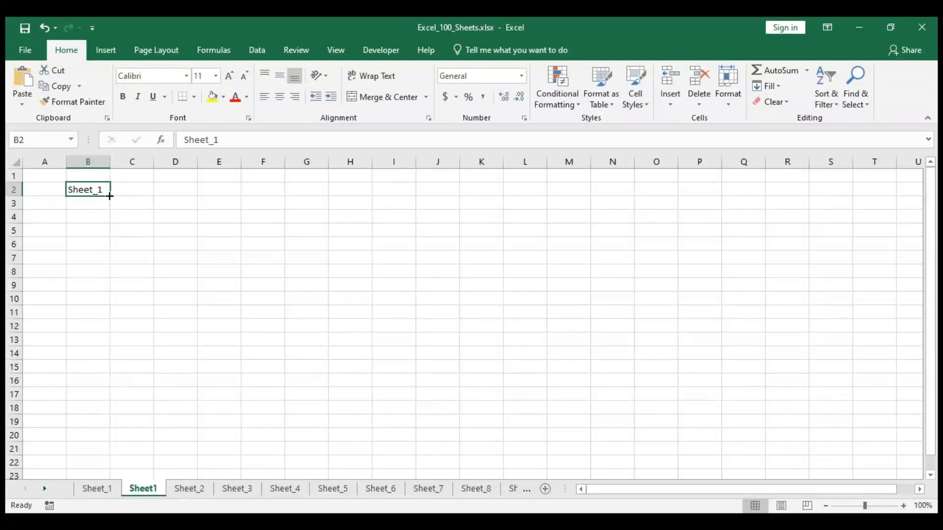
drag(112, 197, 138, 386)
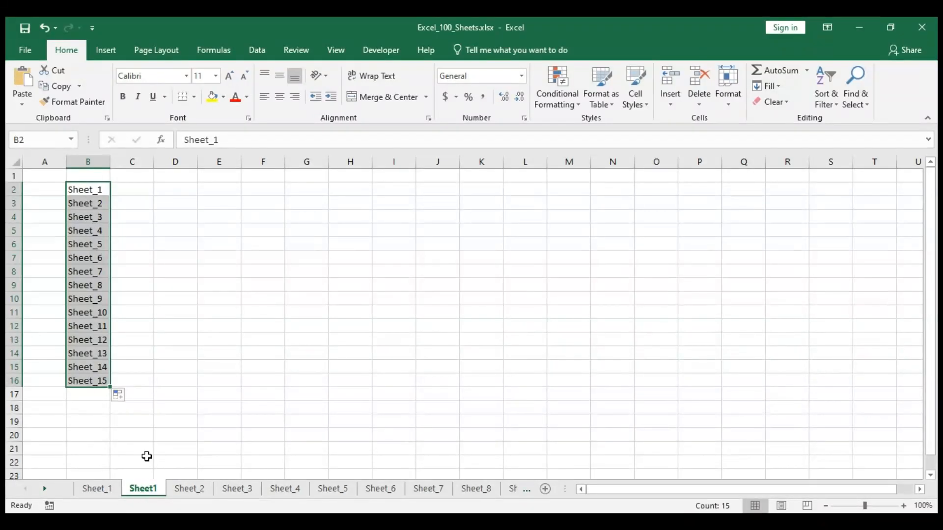
Select the GetAllSheetNames code in F4:F14 on Sheet_1 and open the Visual Basic editor
click(98, 489)
click(285, 224)
drag(285, 223, 303, 356)
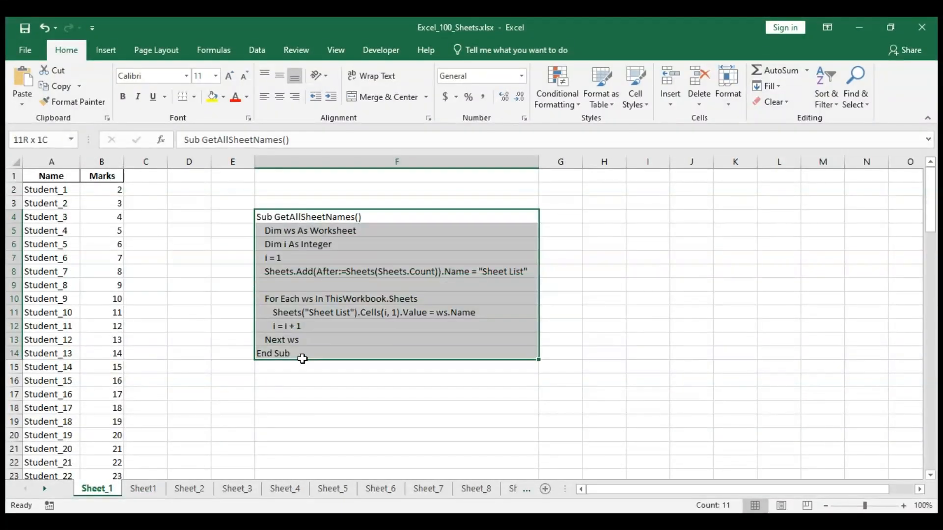
click(308, 229)
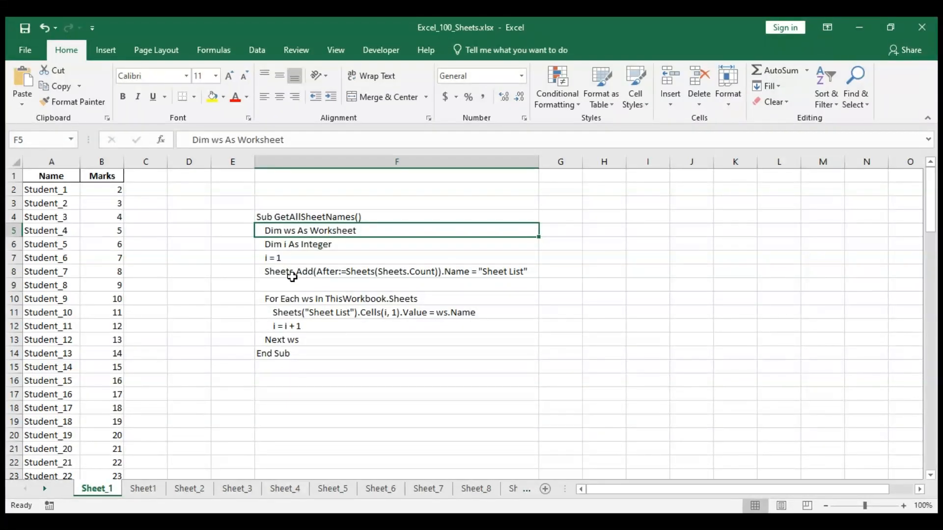
drag(297, 217, 310, 352)
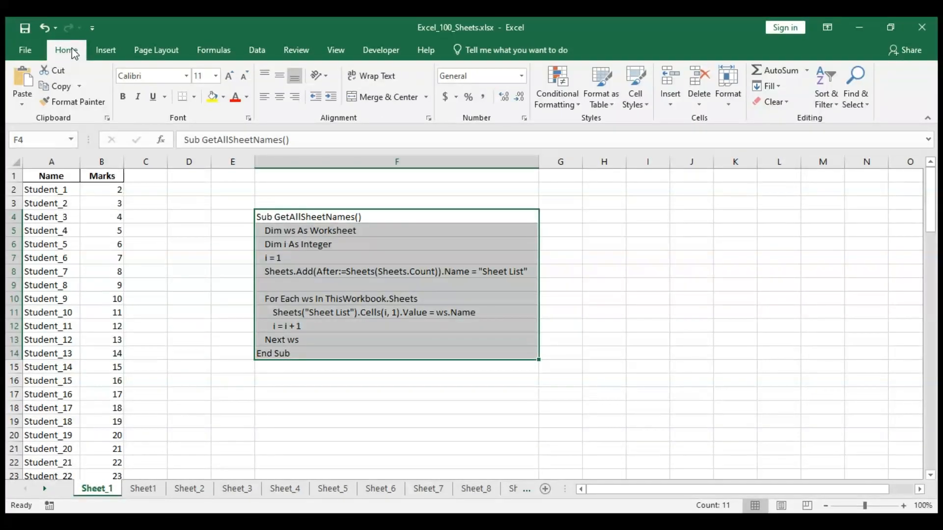
click(31, 49)
click(397, 58)
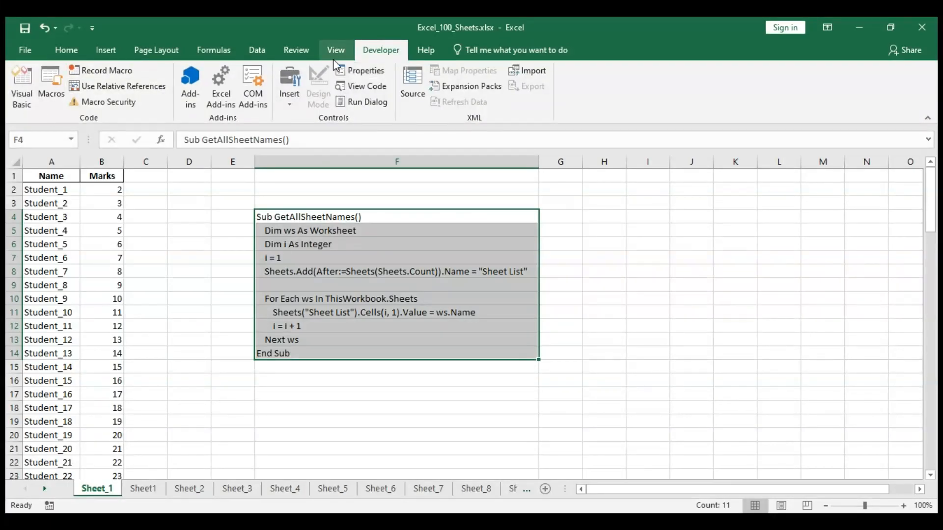
click(21, 107)
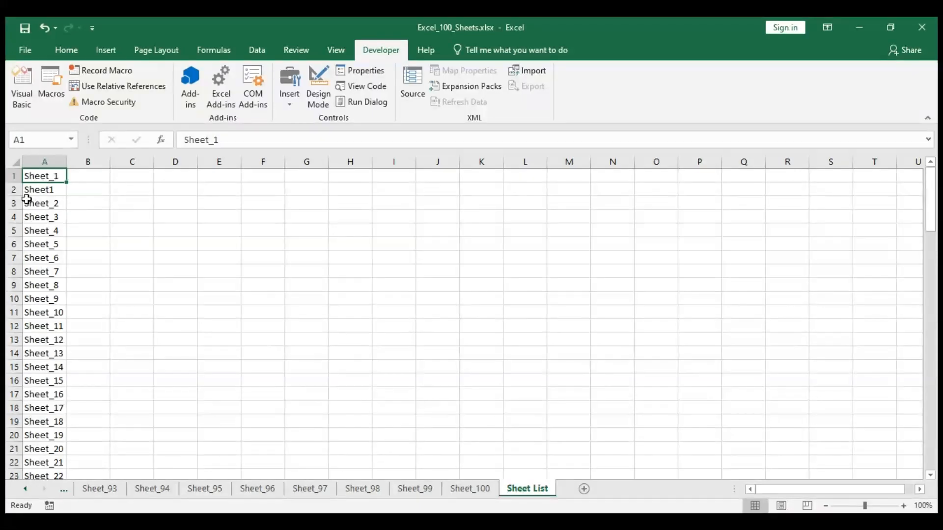
Delete row 2, containing the Sheet1 entry, from the list on the Sheet List worksheet
click(61, 191)
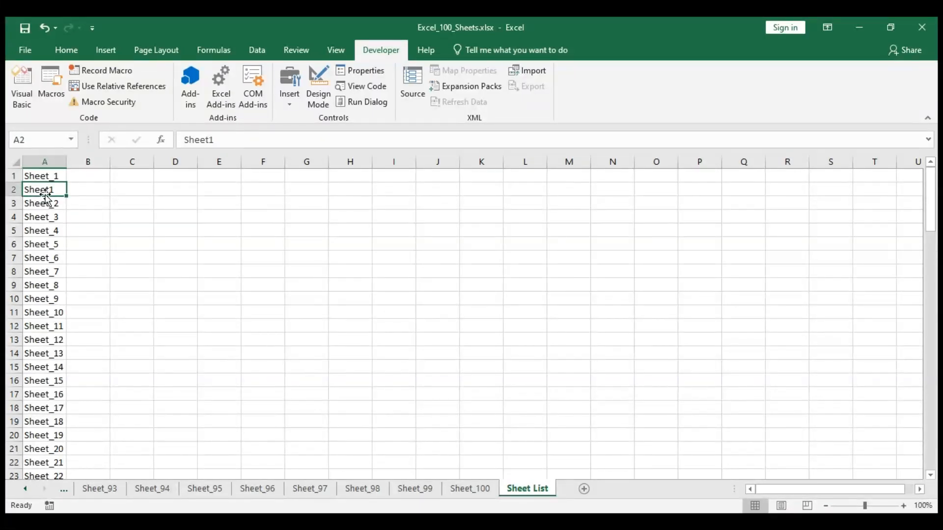
click(14, 189)
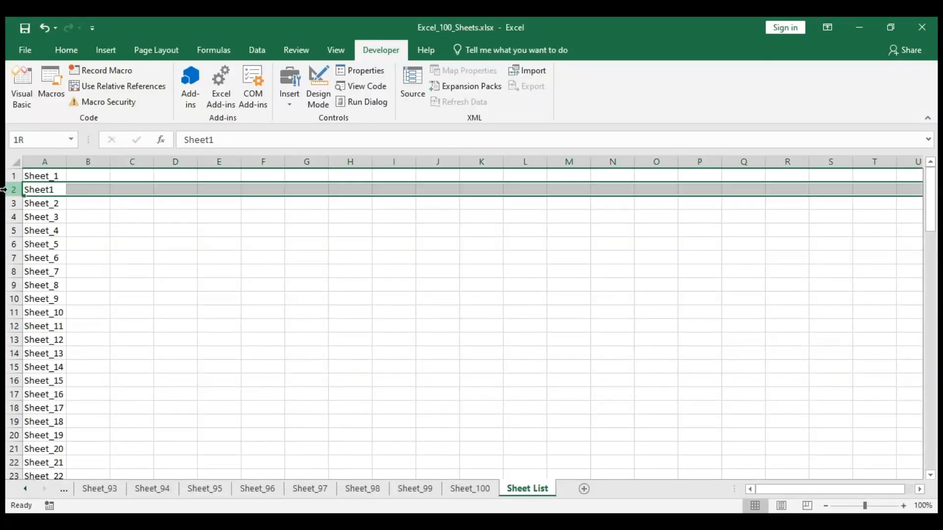
mouse_move(58, 190)
mouse_down()
mouse_move(67, 225)
mouse_move(55, 195)
mouse_up()
click(57, 190)
key(shift+space)
key(ctrl+minus)
click(56, 194)
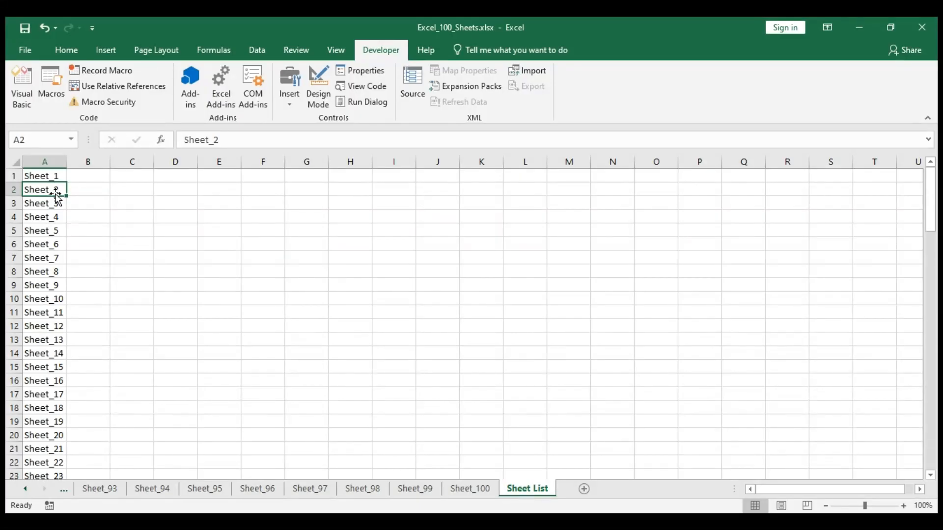
Clear the final Sheet List entry from row 101, below Sheet_100
key(Up)
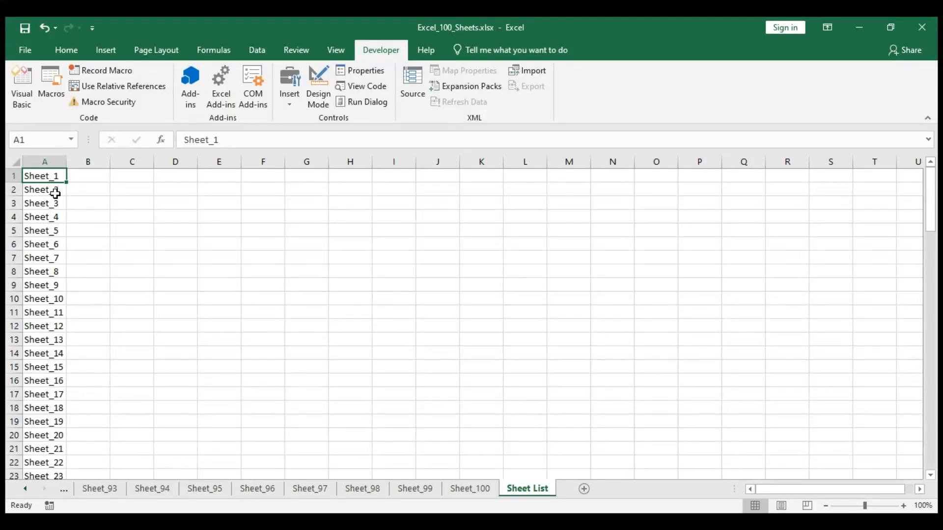
key(ctrl+Down)
key(Up)
key(Down)
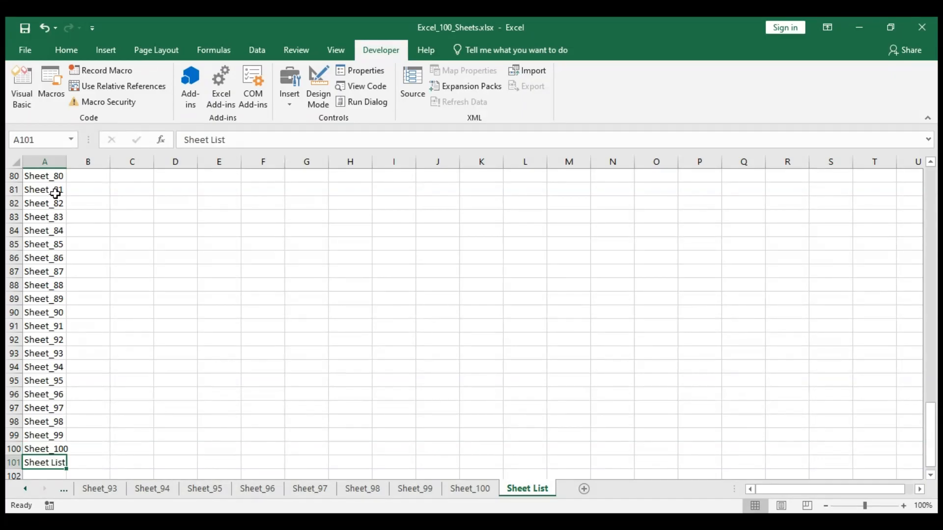
key(shift+space)
key(Delete)
key(Up)
key(shift+Left)
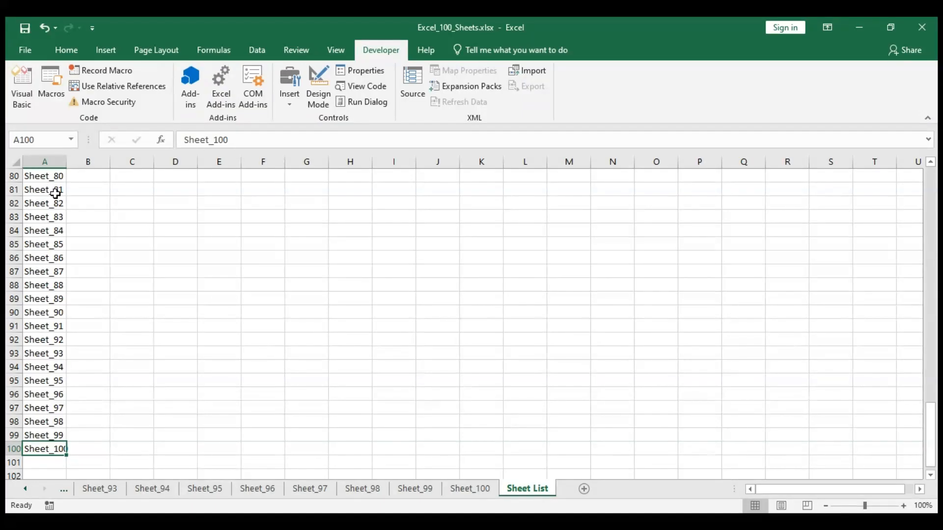
Check where the sheet-name list in column A starts and ends on the Sheet List worksheet
key(Up)
key(Up)
key(ctrl+Up)
key(Down)
key(Up)
key(ctrl+Down)
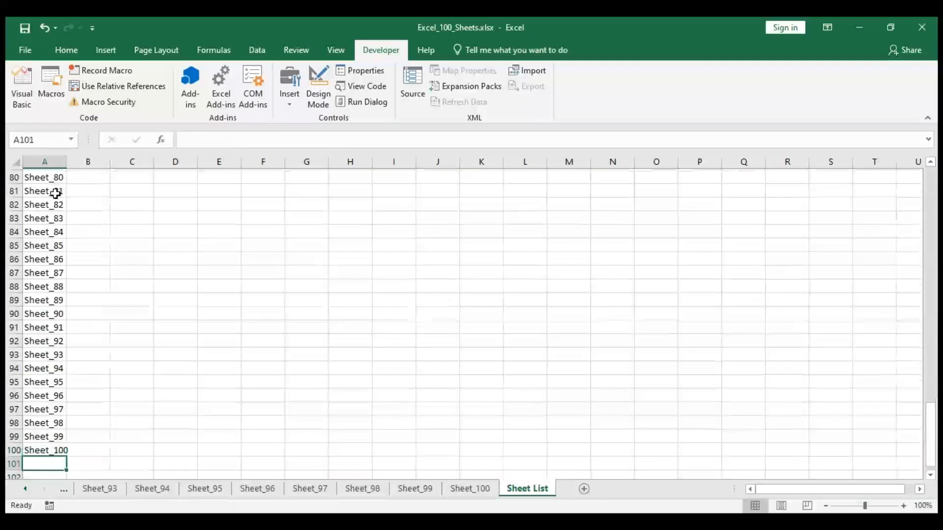
key(ctrl+Up)
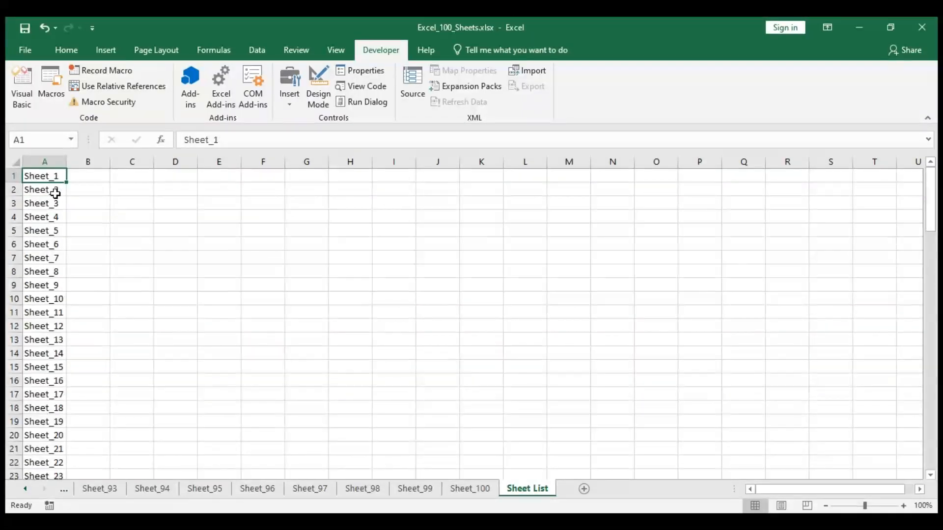
Enter the cell reference text B2 in cell B1, beside the Sheet_1 entry
key(Right)
key(Left)
key(Right)
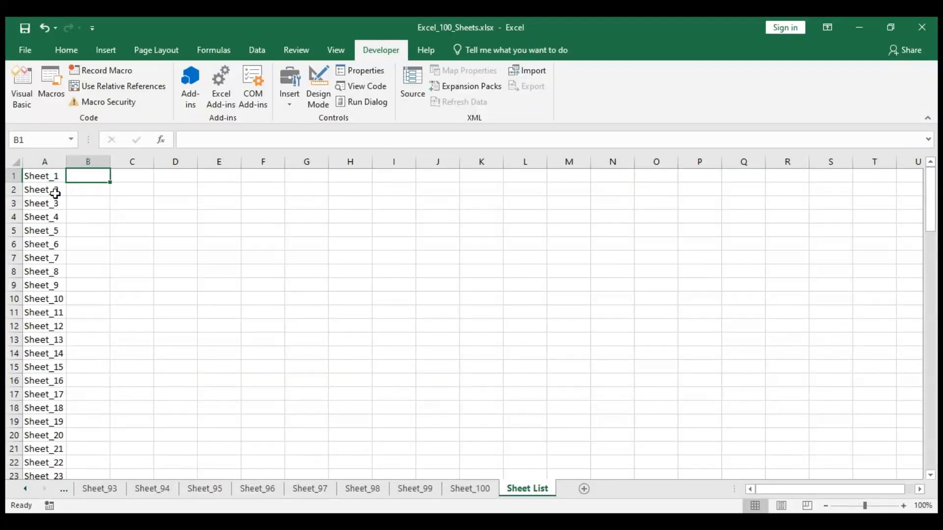
text(B2)
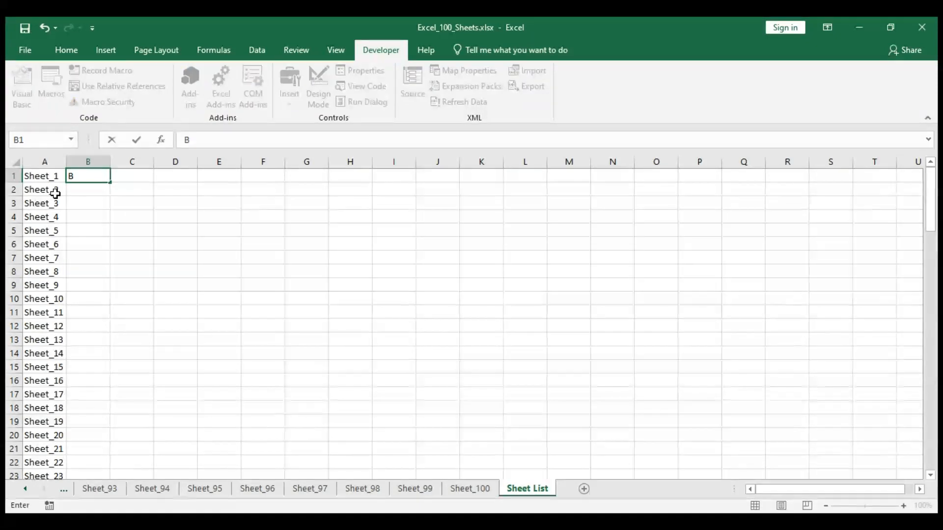
key(Return)
key(Up)
key(Left)
key(Right)
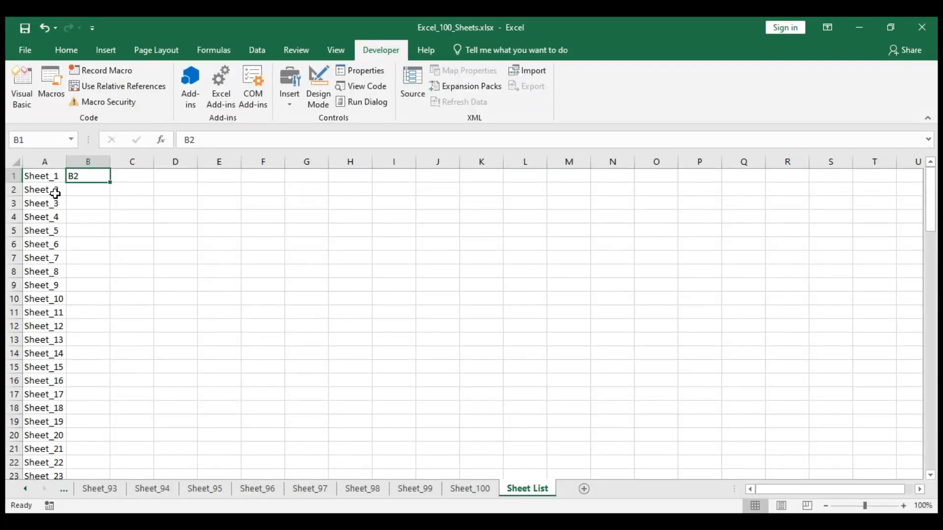
Fill the B2 reference text from cell B1 down through B17
key(shift+Down)
key(shift+Down)
key(shift+Down)
key(shift+Down)
key(shift+Down)
key(shift+Down)
key(shift+Down)
key(shift+Down)
key(shift+Down)
key(shift+Down)
key(shift+Down)
key(shift+Down)
key(shift+Down)
key(shift+Down)
key(shift+Down)
key(shift+Down)
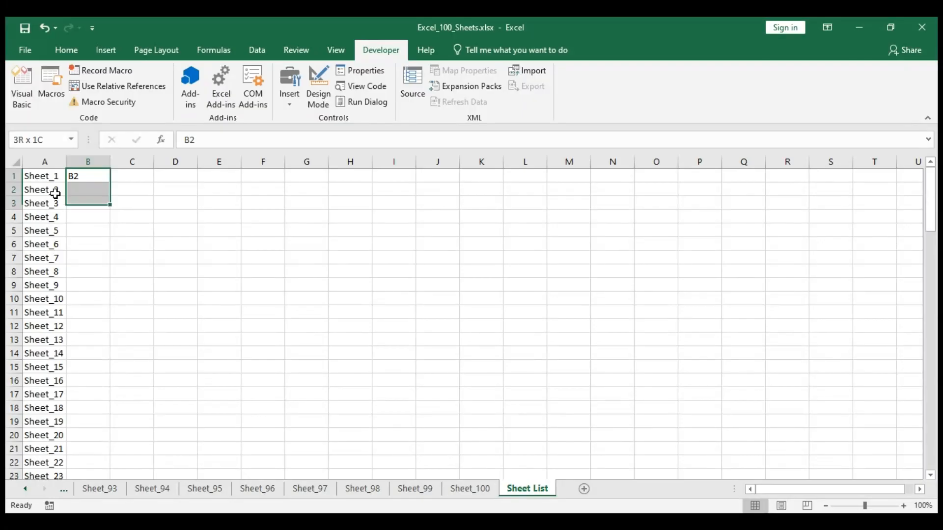
key(ctrl+d)
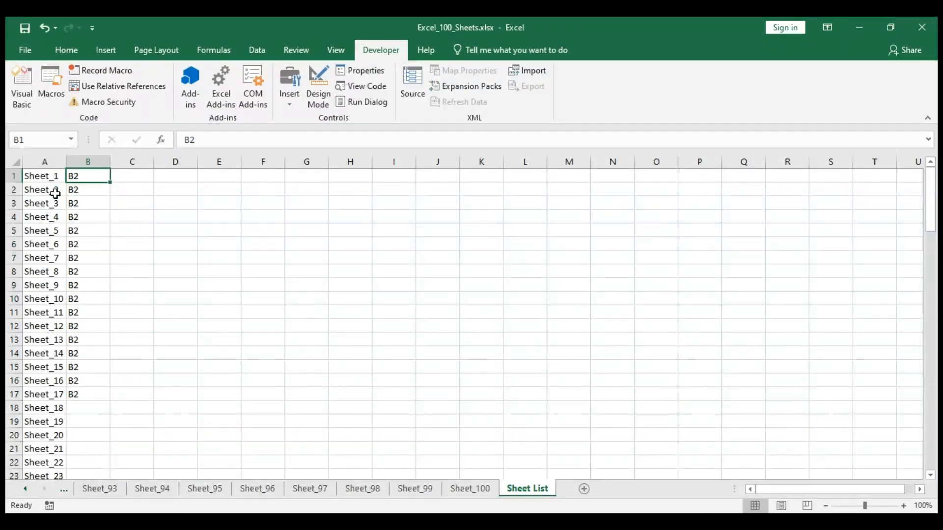
Enter =CONCATENATE(A1,"!",B1) in cell C1 and widen column C to fit its content
key(Right)
text(=)
text(i)
text(c)
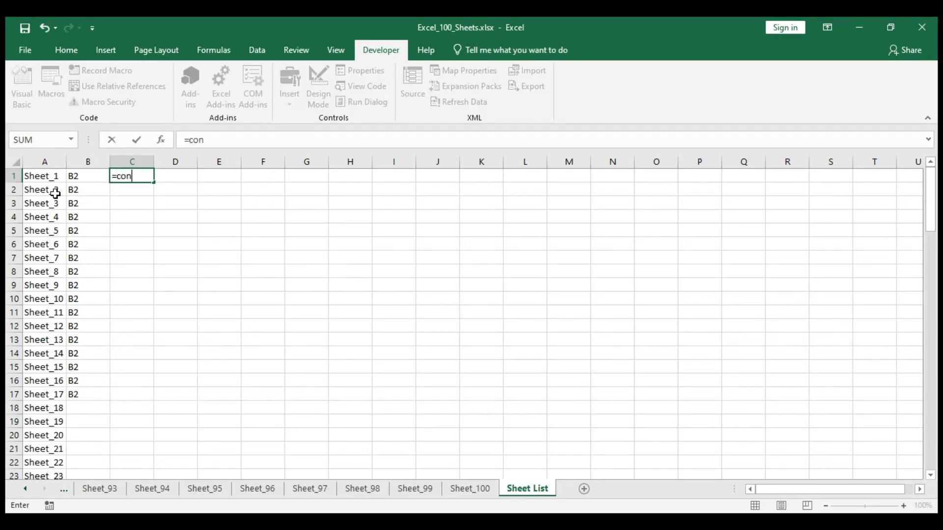
text(on)
key(Tab)
key(Left)
key(Left)
text(,)
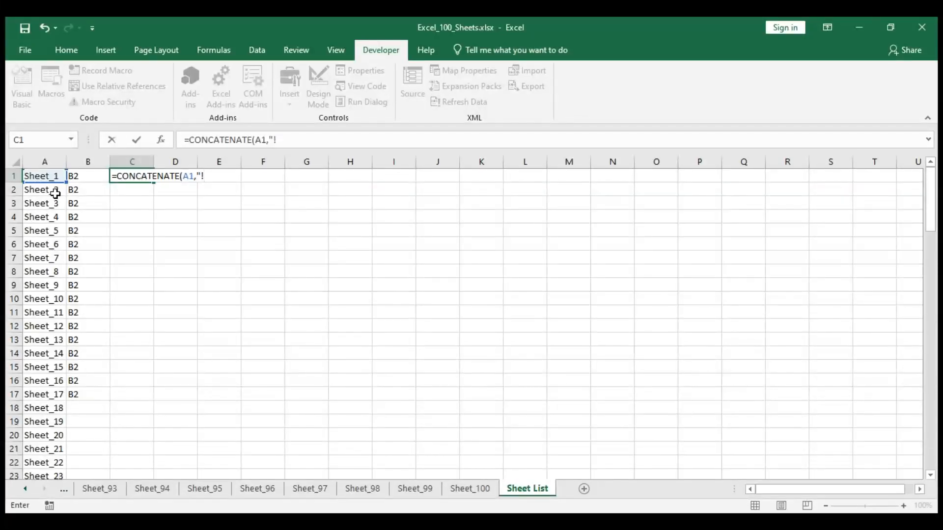
text("!",)
key(Left)
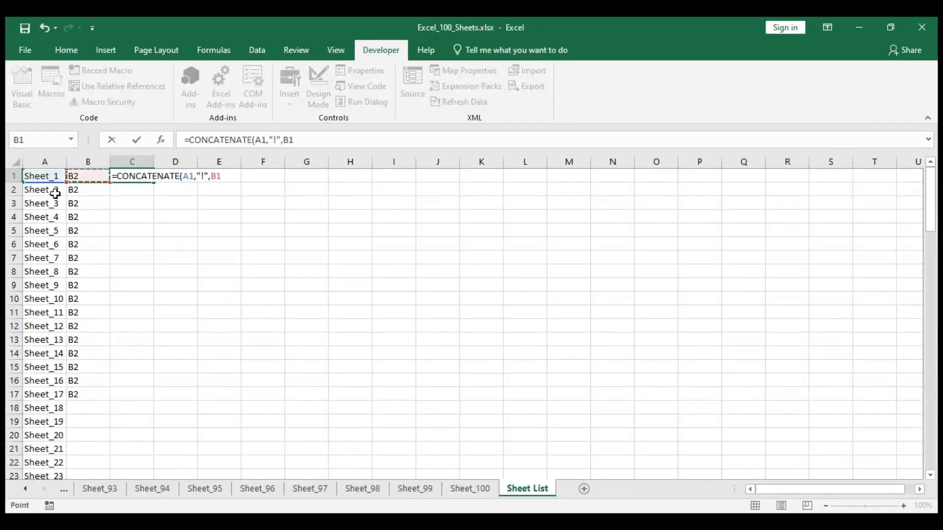
key(Return)
key(Up)
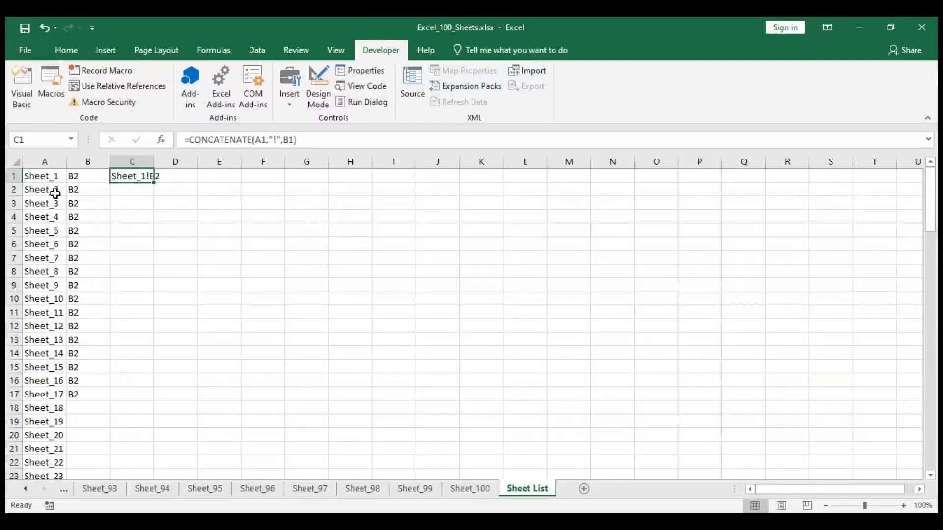
double_click(155, 160)
Enter =INDIRECT(C1) in cell D1 and fill the C1:D1 formulas down through row 17
click(198, 179)
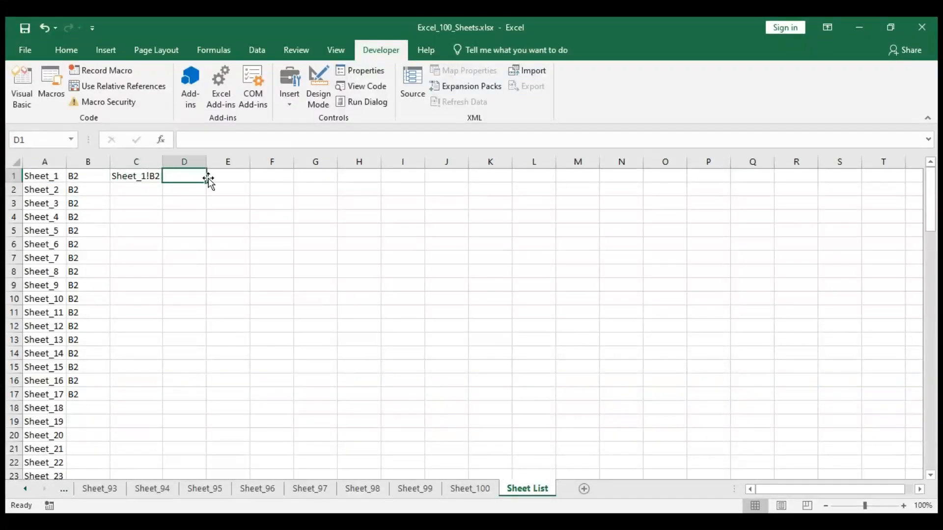
text(=uiind)
key(Tab)
text(c1)
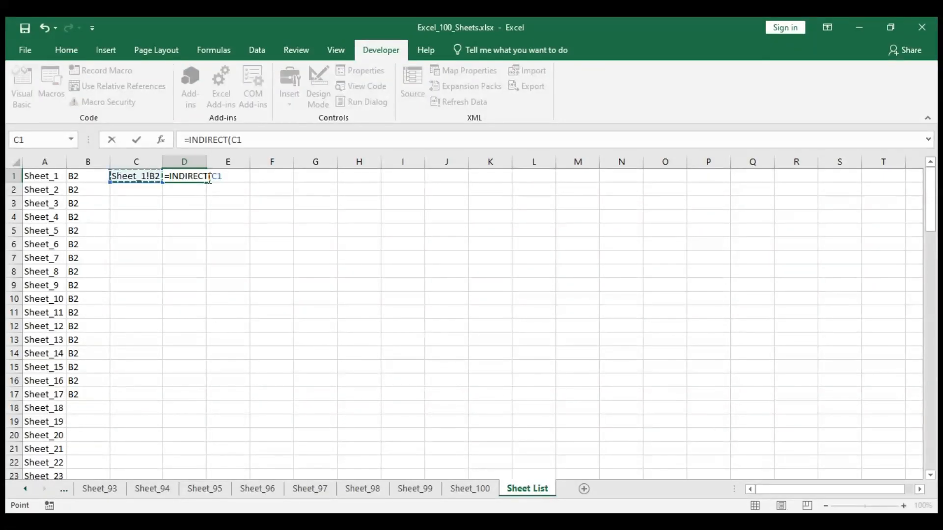
key(Return)
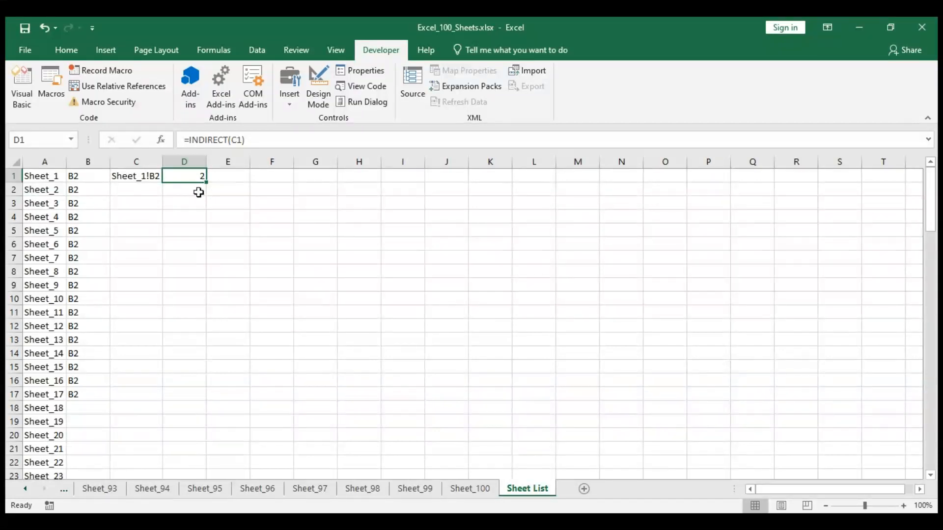
drag(128, 177, 196, 393)
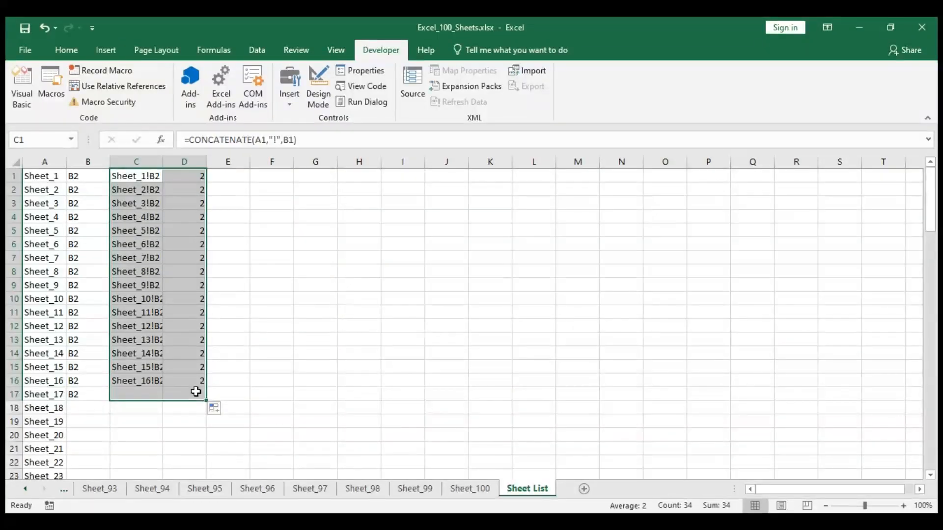
click(52, 230)
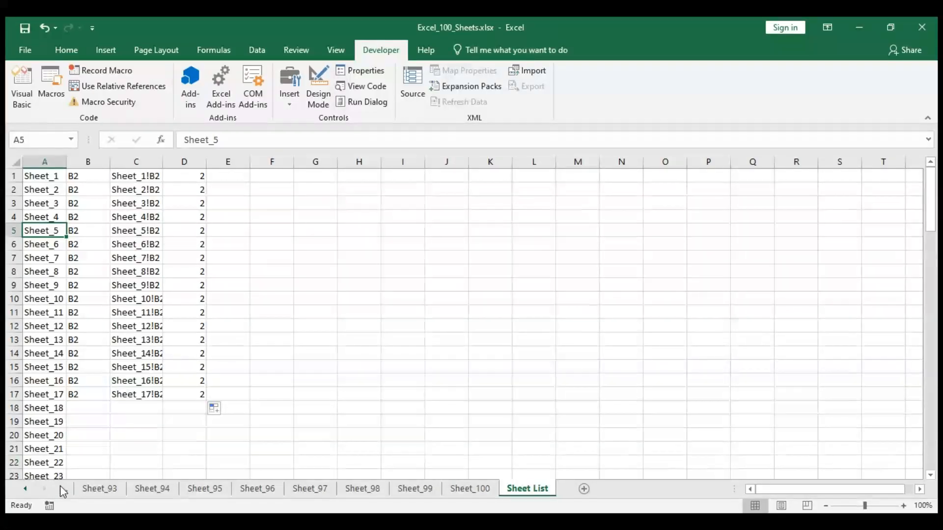
Go back through the worksheets from Sheet_93 to Sheet_1
click(90, 497)
key(ctrl+Page_Up)
key(ctrl+Page_Up)
key(ctrl+Page_Up)
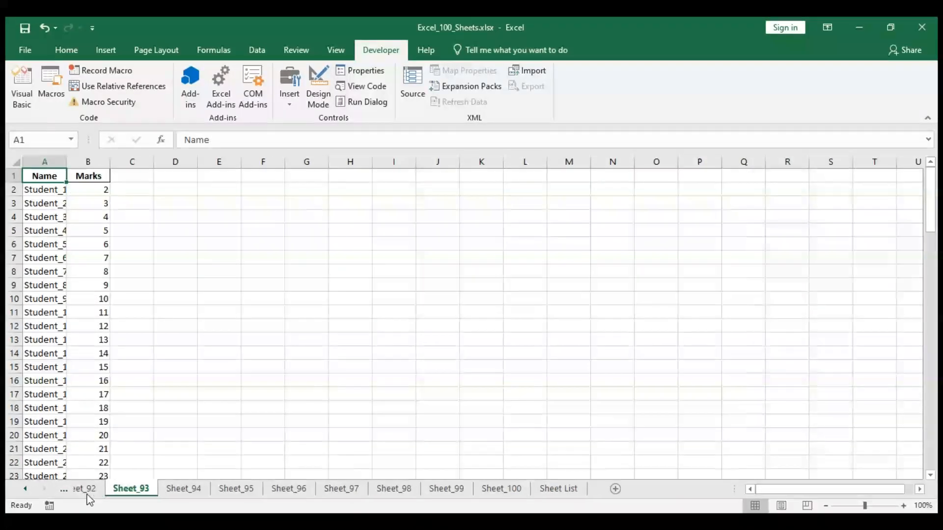
key(ctrl+Page_Up)
key(ctrl+Page_Up)
key(ctrl+Page_Up)
key(ctrl+Page_Up)
key(ctrl+Page_Up)
key(ctrl+Page_Up)
key(ctrl+Page_Up)
key(ctrl+Page_Up)
key(ctrl+Page_Up)
key(ctrl+Page_Up)
key(ctrl+Page_Up)
key(ctrl+Page_Up)
key(ctrl+Page_Up)
key(ctrl+Page_Up)
key(ctrl+Page_Up)
key(ctrl+Page_Up)
key(ctrl+Page_Up)
key(ctrl+Page_Up)
key(ctrl+Page_Up)
key(ctrl+Page_Up)
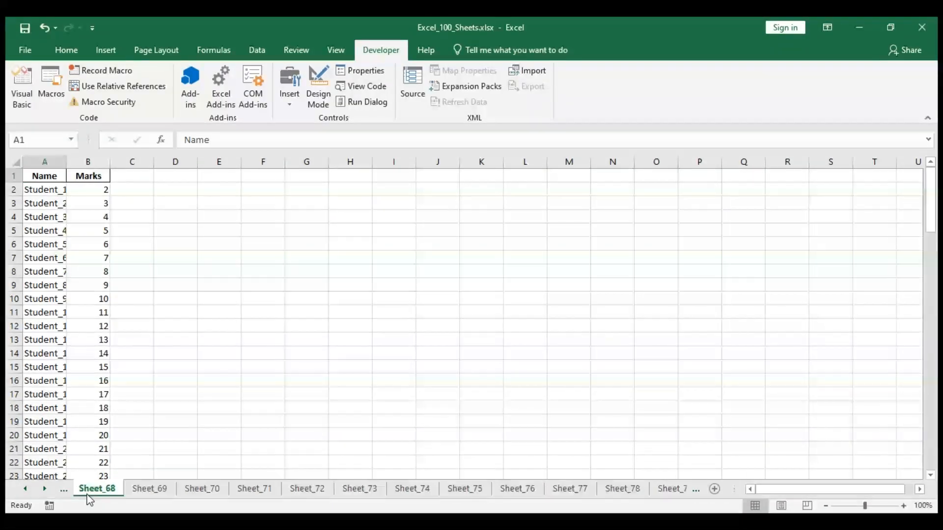
key(ctrl+Page_Up)
key(ctrl+Page_Up)
key(ctrl+Page_Up)
key(ctrl+Page_Up)
key(ctrl+Page_Up)
key(ctrl+Page_Up)
key(ctrl+Page_Up)
key(ctrl+Page_Up)
key(ctrl+Page_Up)
key(ctrl+Page_Up)
key(ctrl+Page_Up)
key(ctrl+Page_Up)
key(ctrl+Page_Up)
key(ctrl+Page_Up)
key(ctrl+Page_Up)
key(ctrl+Page_Up)
key(ctrl+Page_Up)
key(ctrl+Page_Up)
key(ctrl+Page_Up)
key(ctrl+Page_Up)
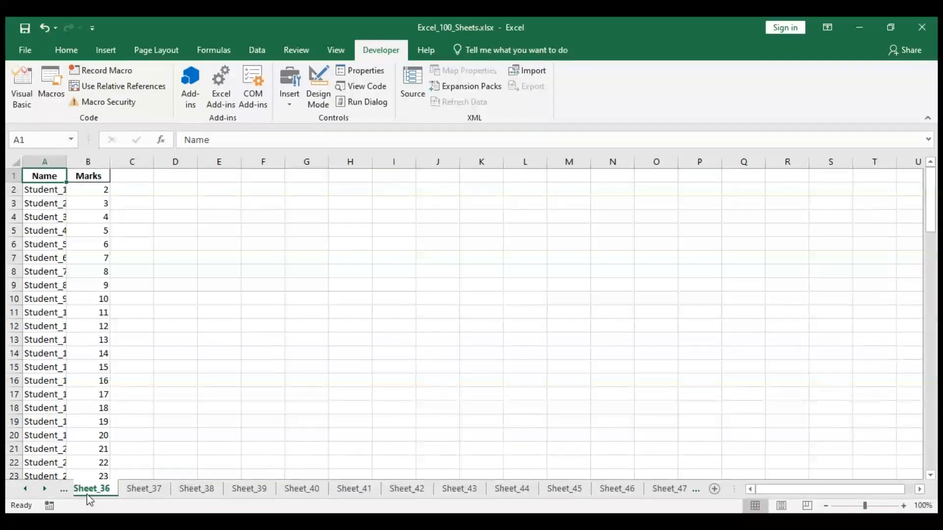
key(ctrl+Page_Up)
key(ctrl+Page_Up)
key(ctrl+Page_Up)
key(ctrl+Page_Up)
key(ctrl+Page_Up)
key(ctrl+Page_Up)
key(ctrl+Page_Up)
key(ctrl+Page_Up)
key(ctrl+Page_Up)
key(ctrl+Page_Up)
key(ctrl+Page_Up)
key(ctrl+Page_Up)
key(ctrl+Page_Up)
key(ctrl+Page_Up)
key(ctrl+Page_Up)
key(ctrl+Page_Up)
key(ctrl+Page_Up)
key(ctrl+Page_Up)
key(ctrl+Page_Up)
key(ctrl+Page_Up)
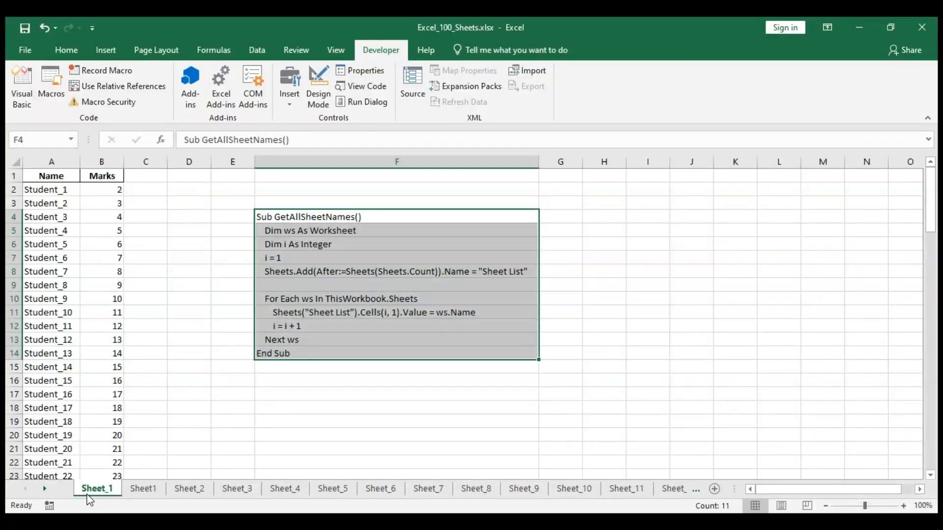
Review the lines of the GetAllSheetNames macro code in F4:F14 on Sheet_1
key(Down)
key(Up)
key(Down)
key(Up)
key(shift+Down)
key(shift+Down)
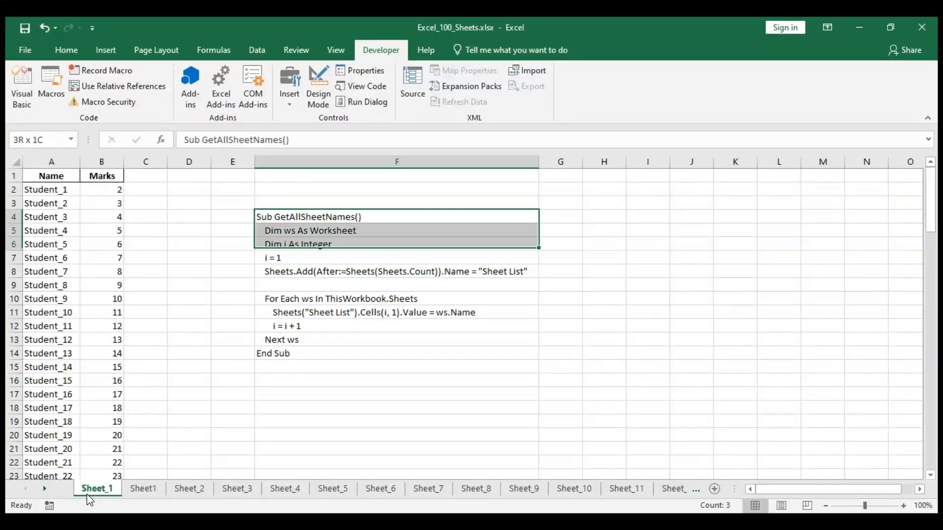
key(shift+Down)
key(shift+Down)
key(shift+Down)
key(shift+Down)
key(shift+Down)
key(shift+Down)
key(shift+Down)
key(shift+Down)
key(shift+Up)
key(shift+Up)
key(shift+Up)
key(Down)
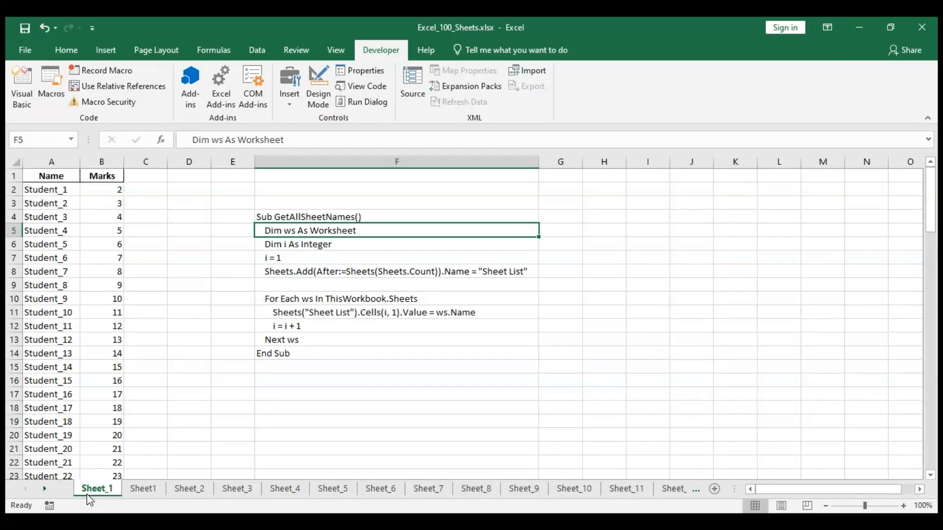
click(388, 246)
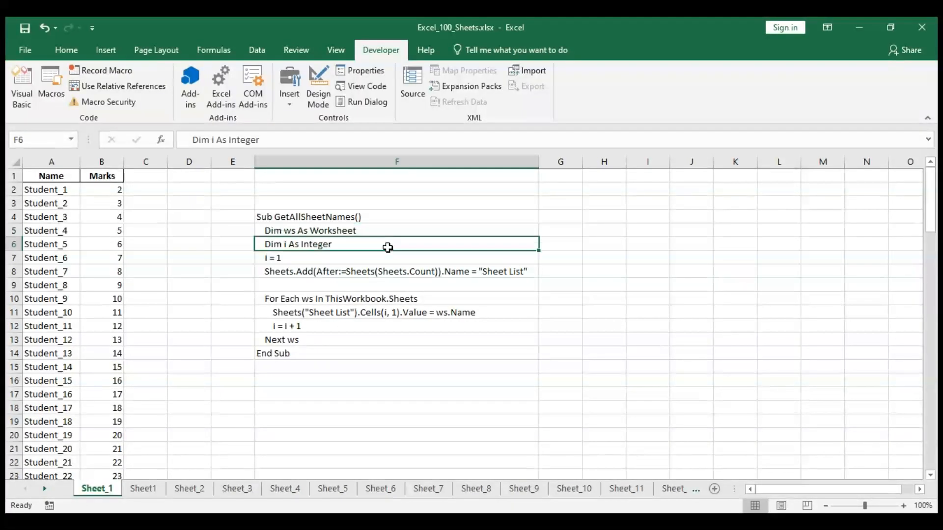